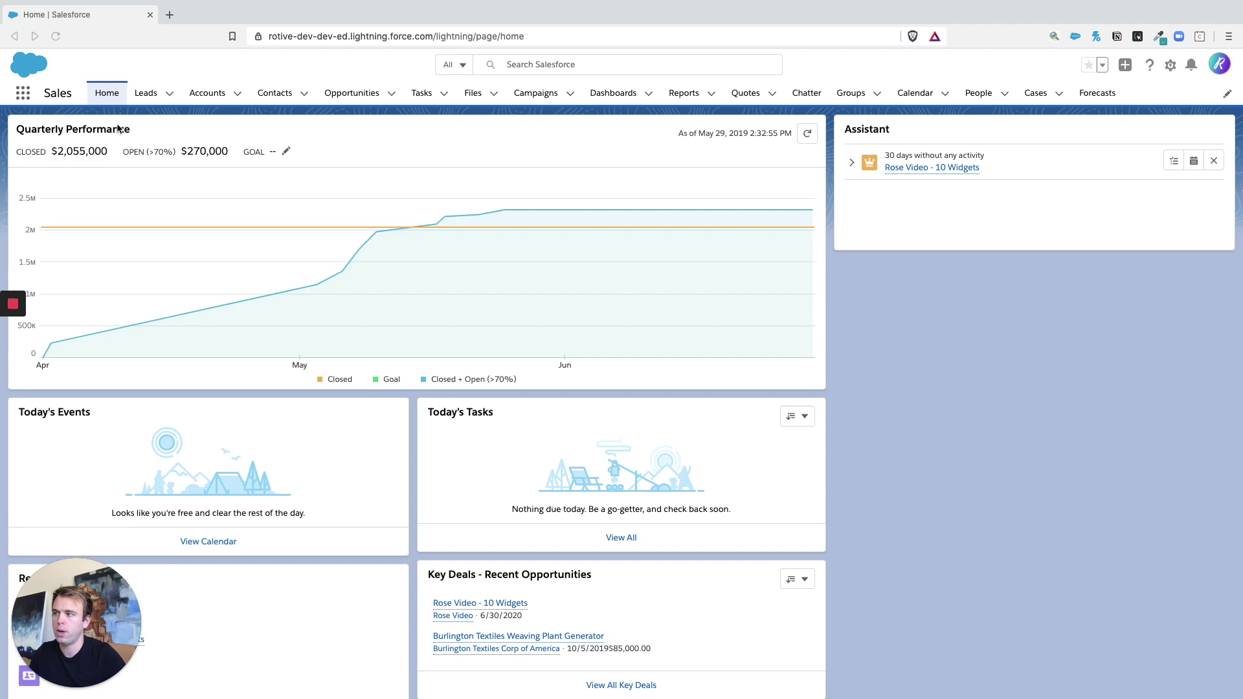
# Open Salesforce Setup Home in a new tab from the gear menu
pyautogui.click(919, 397)
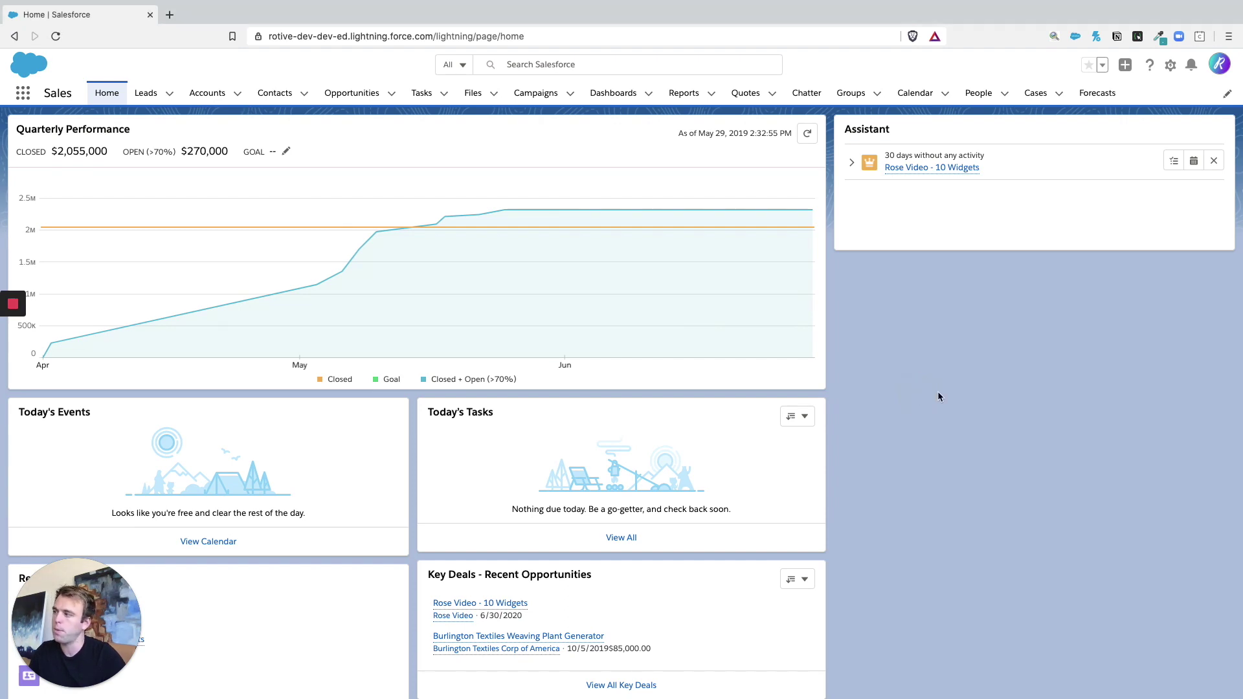
pyautogui.click(1169, 67)
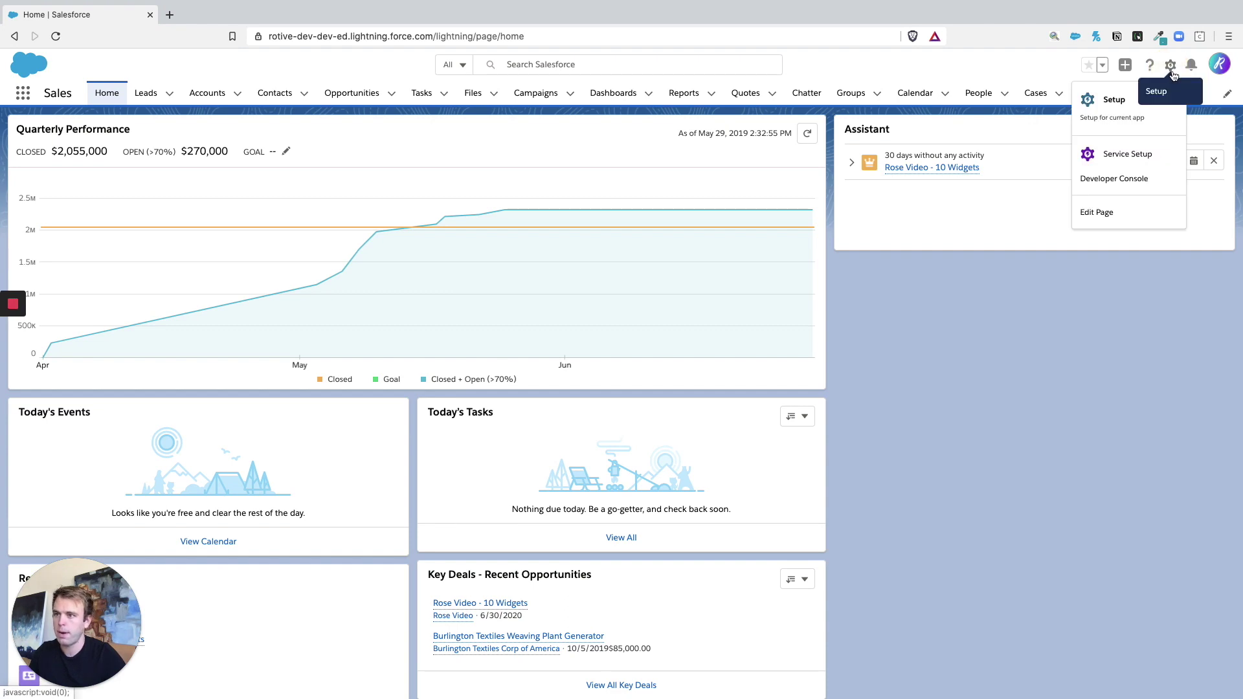
pyautogui.click(1117, 101)
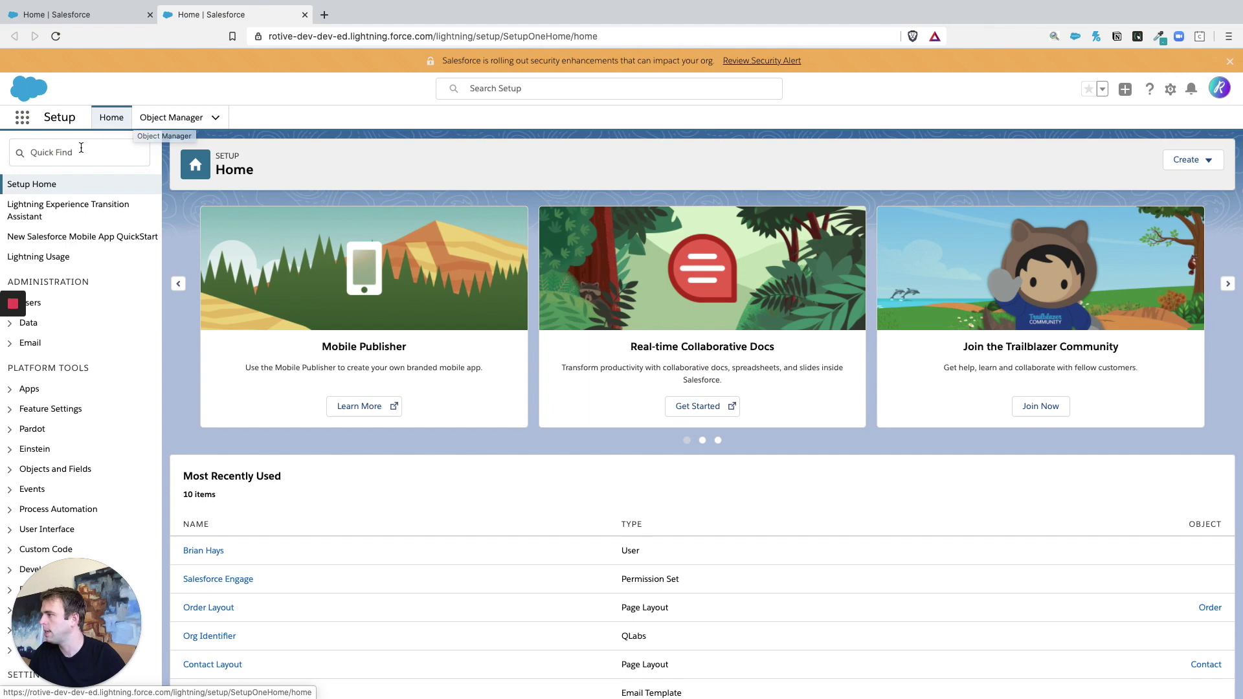
# Search Quick Find for 'import' and open the Data Import Wizard page
pyautogui.click(81, 148)
pyautogui.write('import')
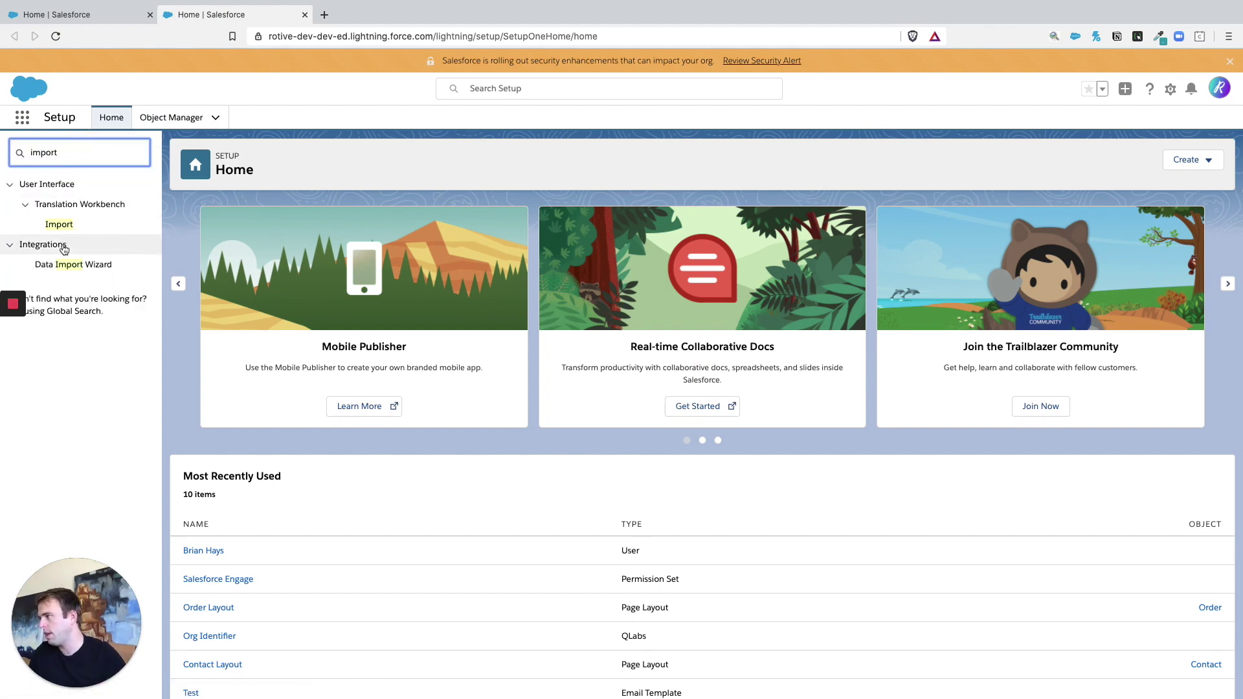
pyautogui.click(90, 267)
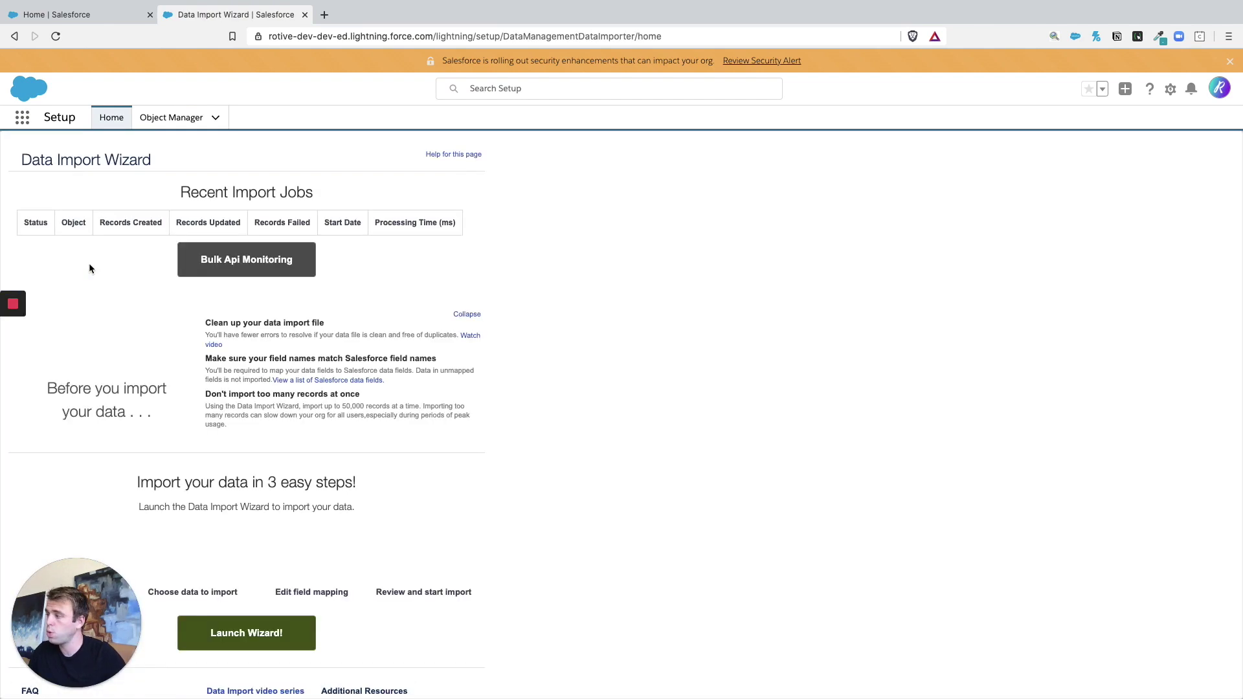
pyautogui.scroll(-1, 692, 370)
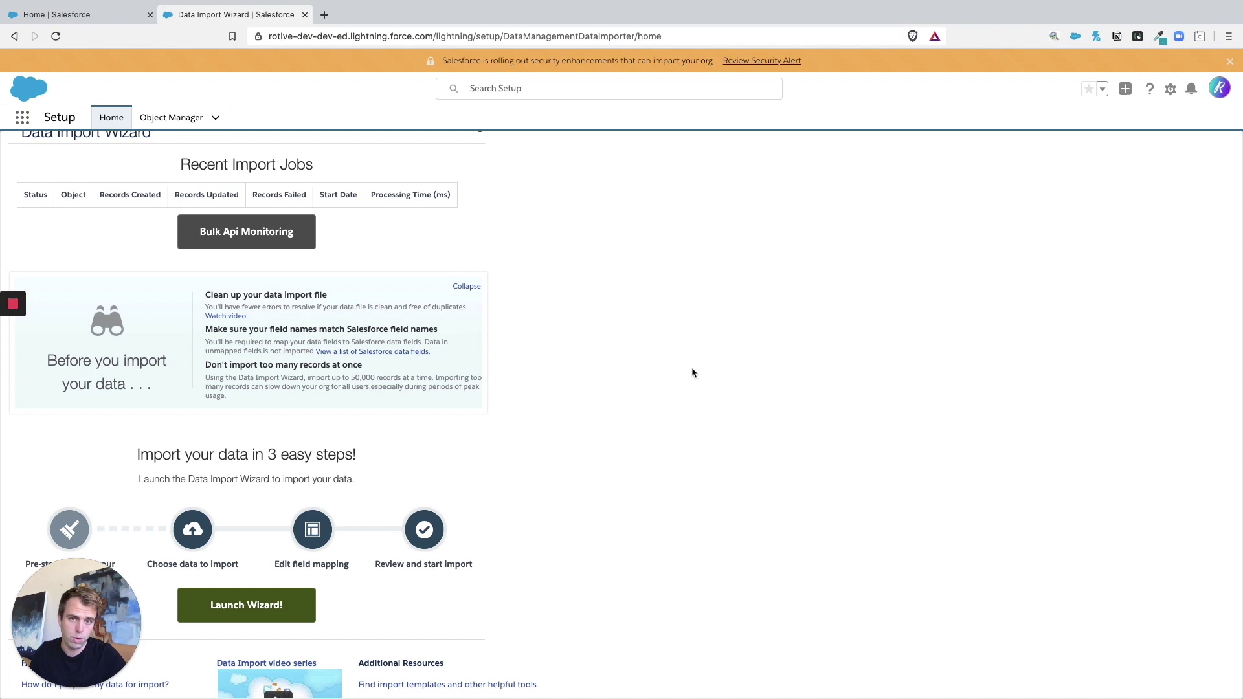
pyautogui.scroll(-1, 691, 372)
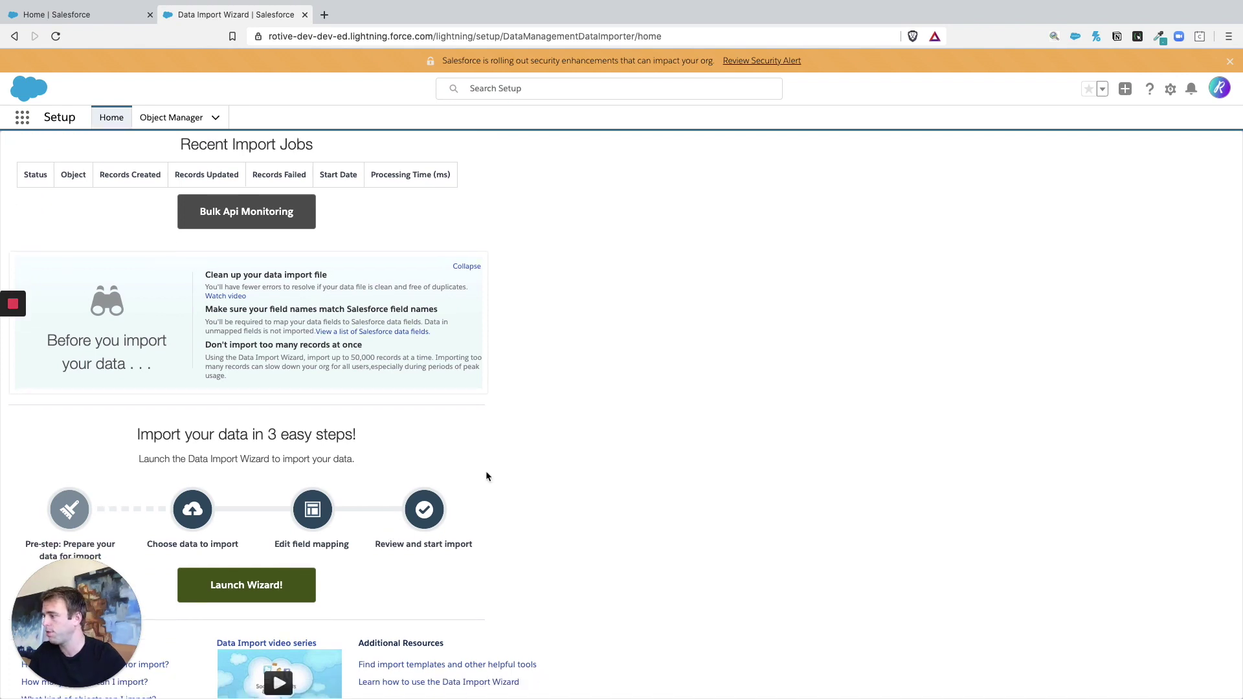
pyautogui.scroll(-2, 487, 476)
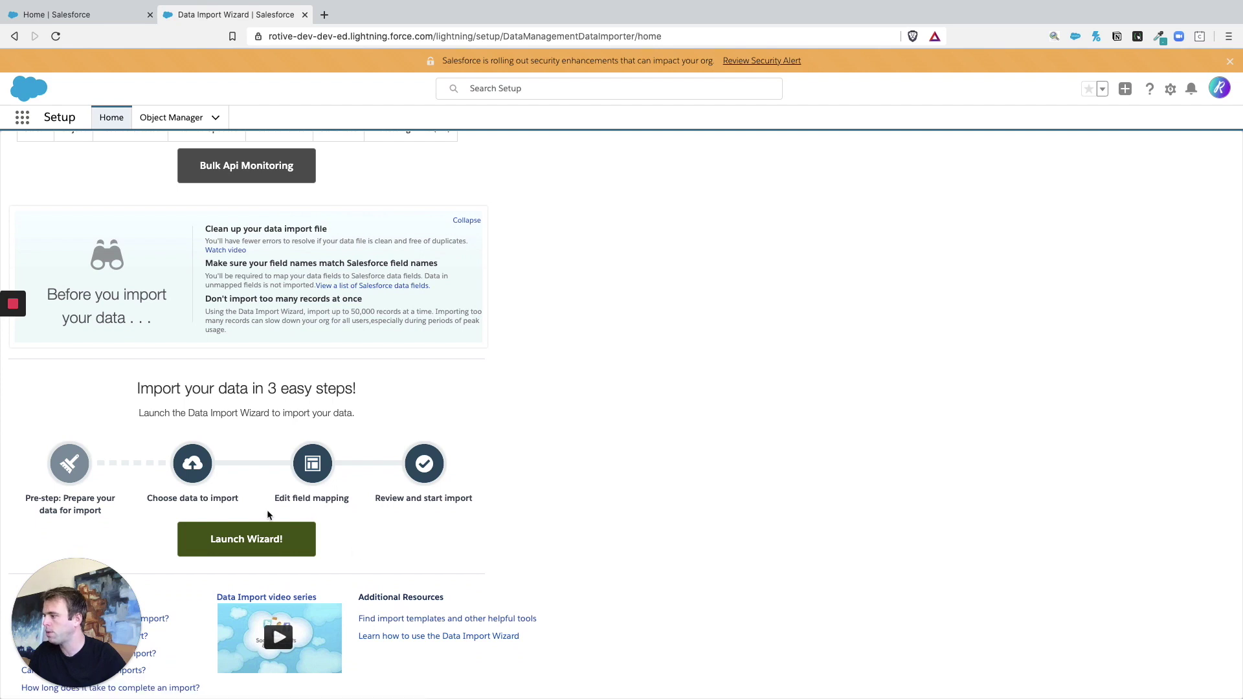
# Launch the wizard and pick Leads under Standard objects
pyautogui.click(256, 542)
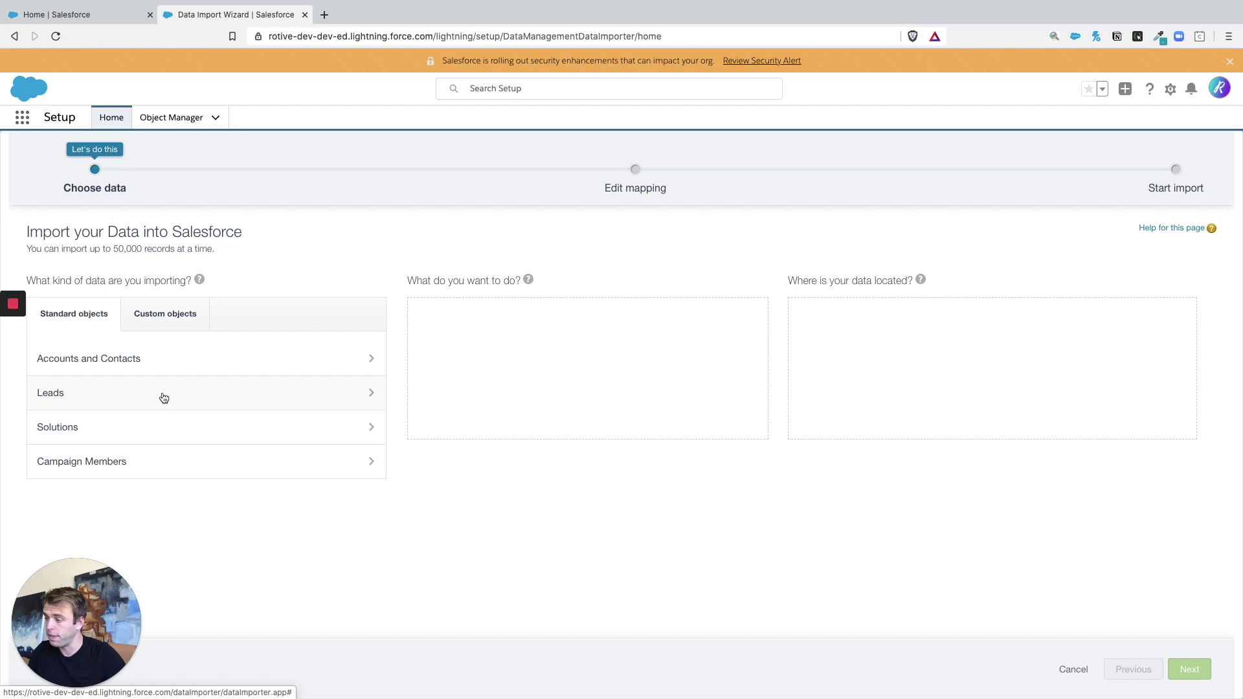
pyautogui.click(302, 397)
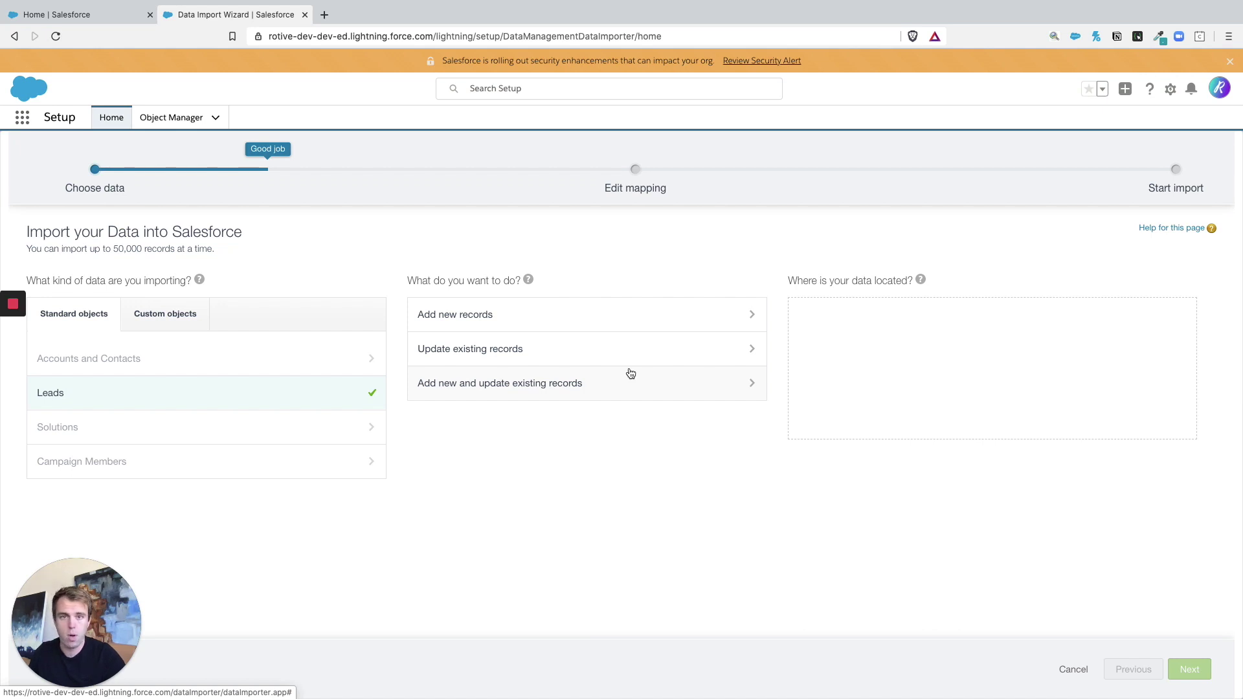
# Choose to add new lead records, matching existing leads by Email
pyautogui.click(606, 315)
pyautogui.scroll(-1, 627, 350)
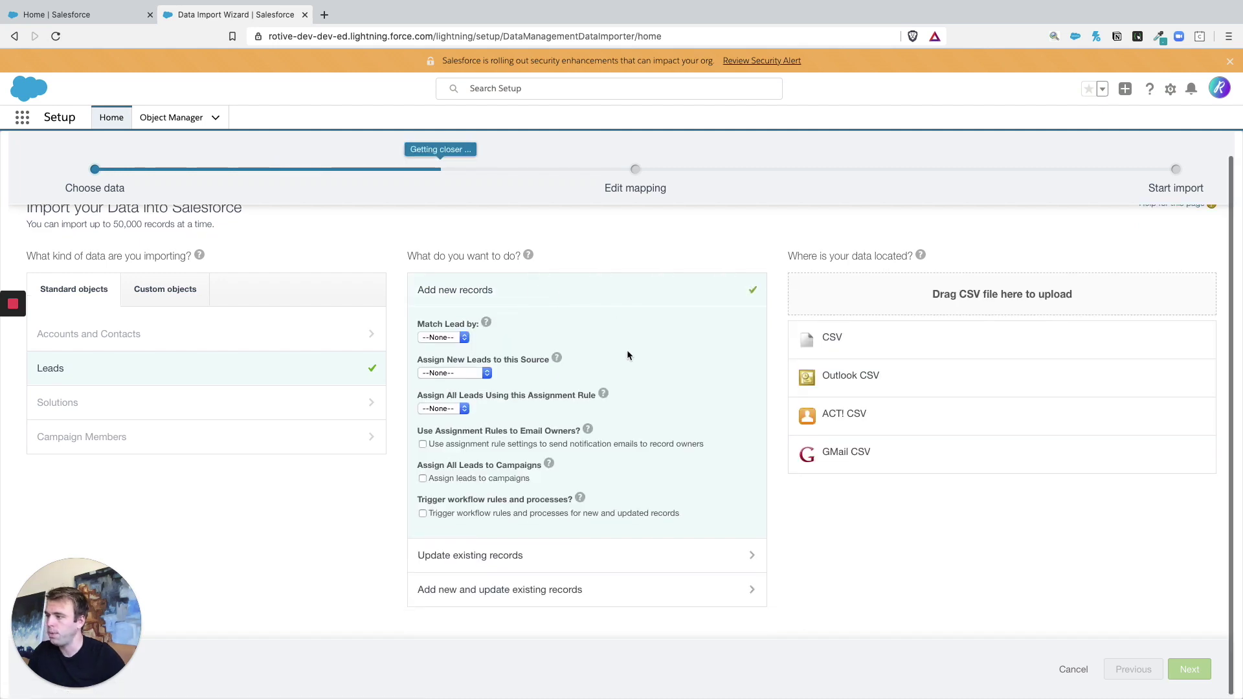
pyautogui.click(466, 336)
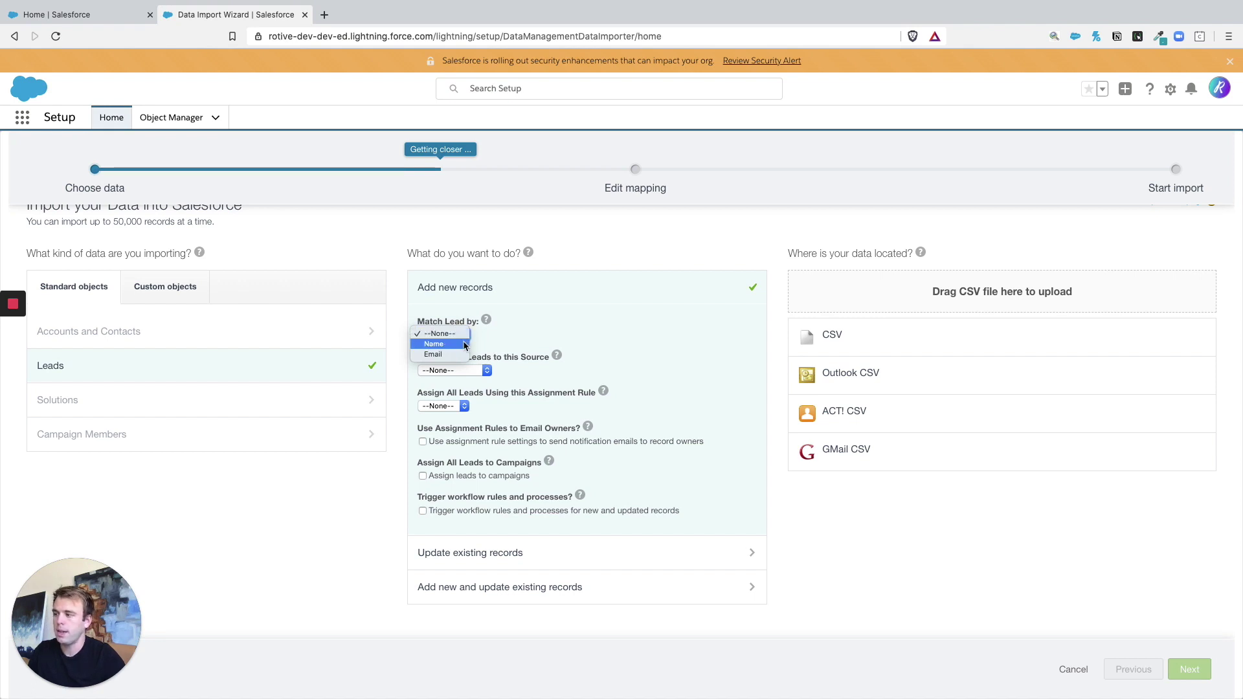
pyautogui.click(503, 335)
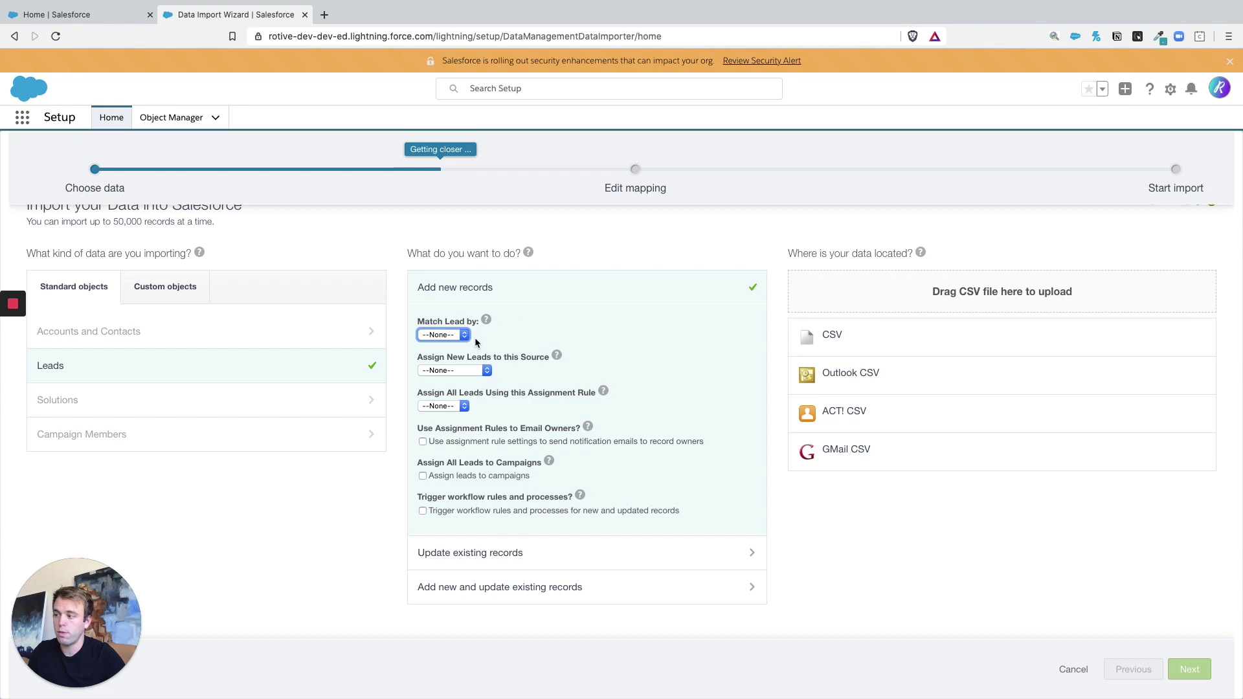
pyautogui.click(464, 335)
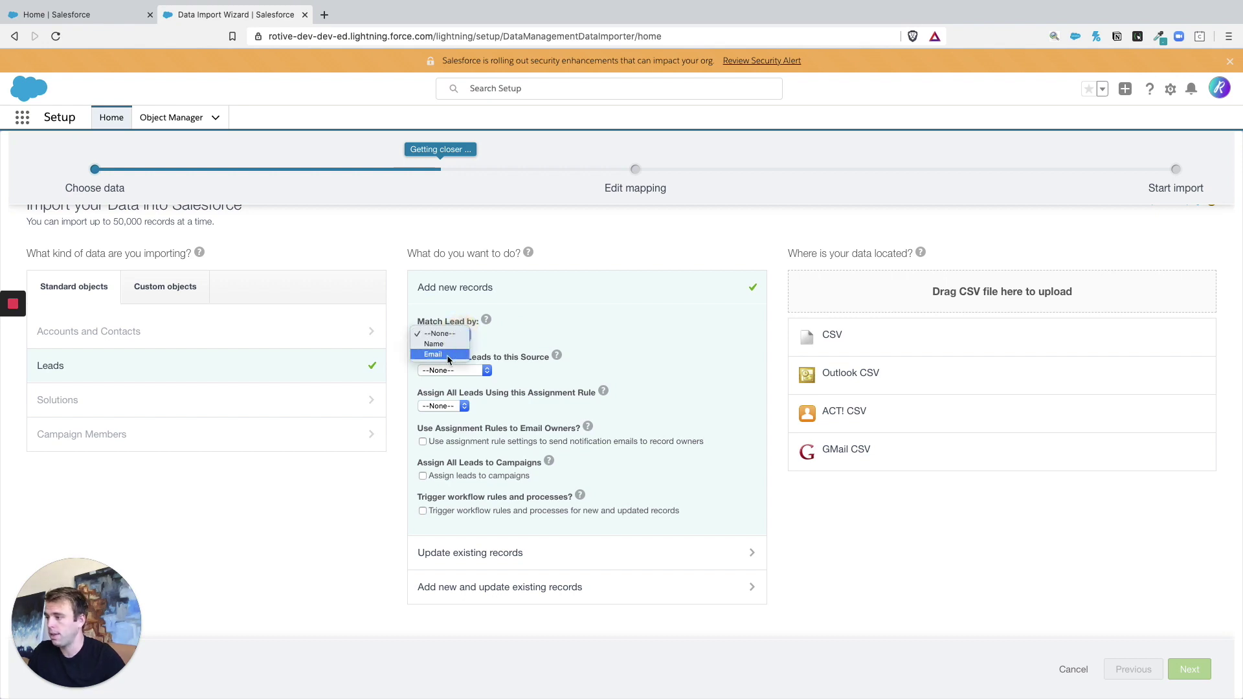
pyautogui.click(447, 355)
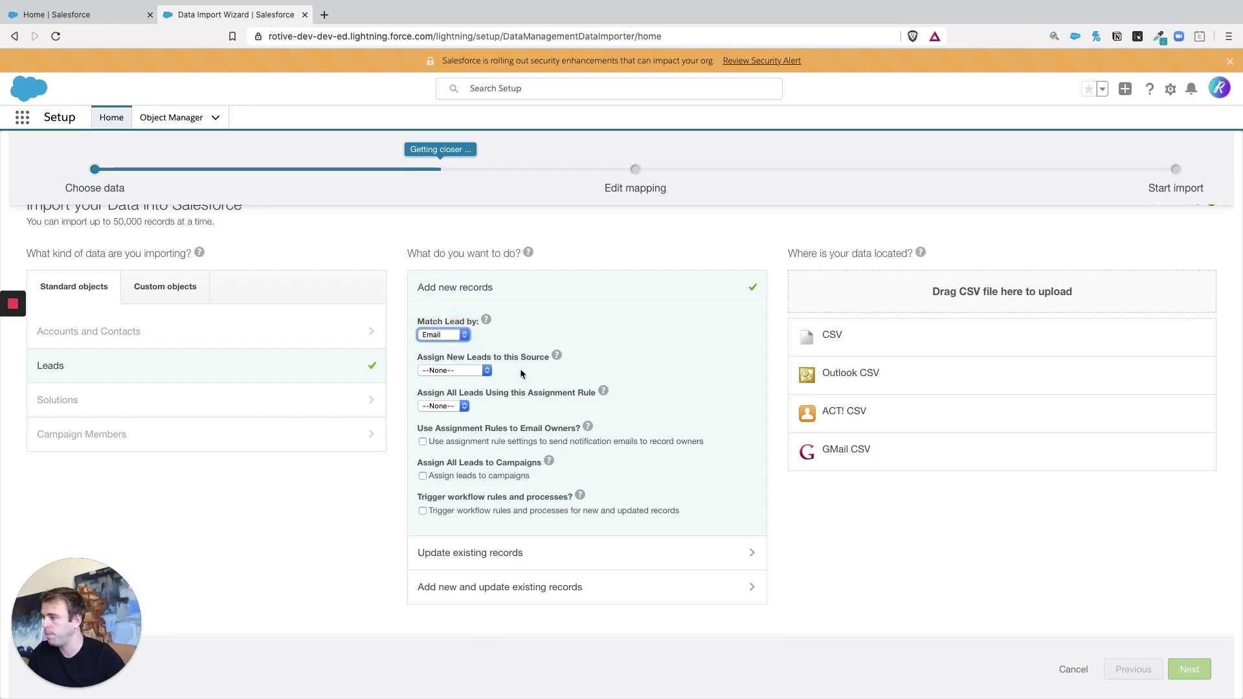
# Assign new leads the source Other and keep the assignment rule at --None--
pyautogui.click(483, 371)
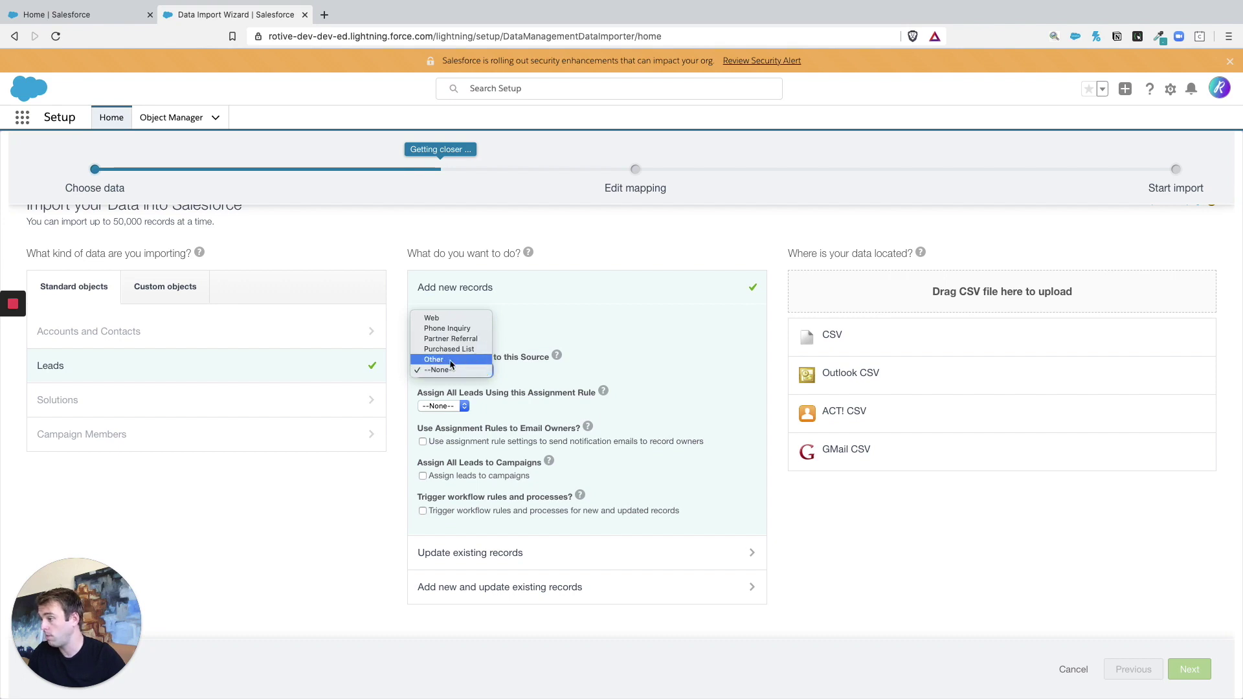
pyautogui.click(453, 369)
pyautogui.click(765, 375)
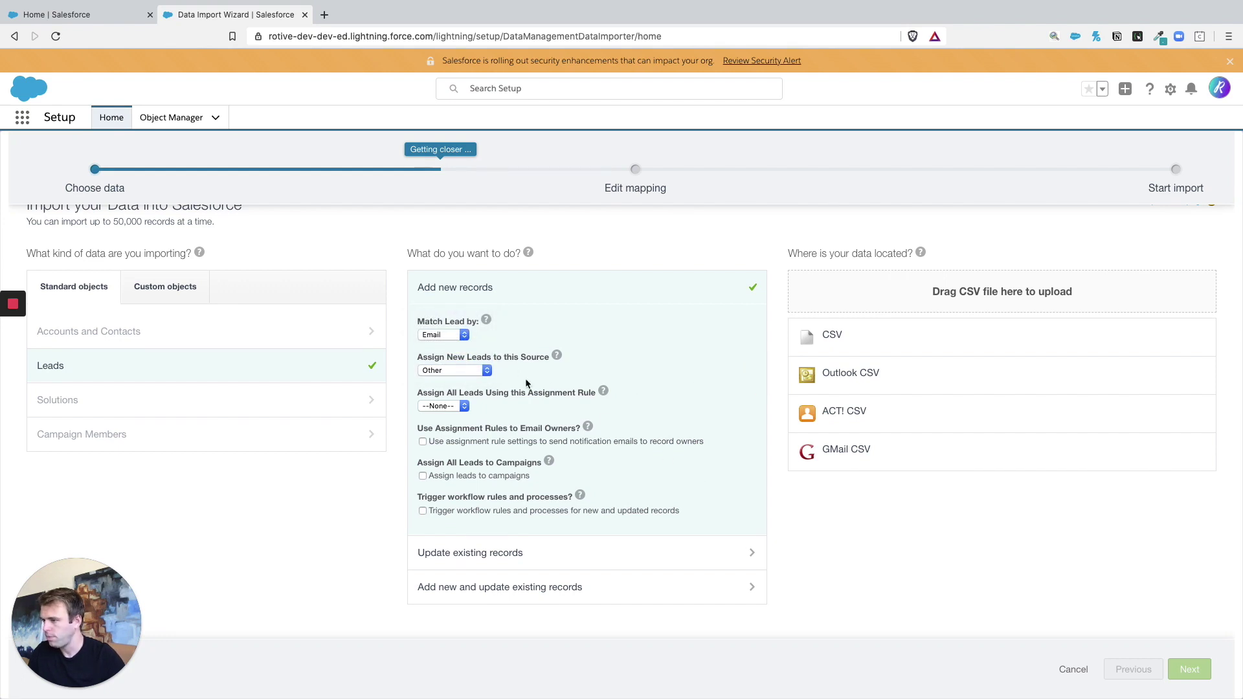
pyautogui.click(463, 404)
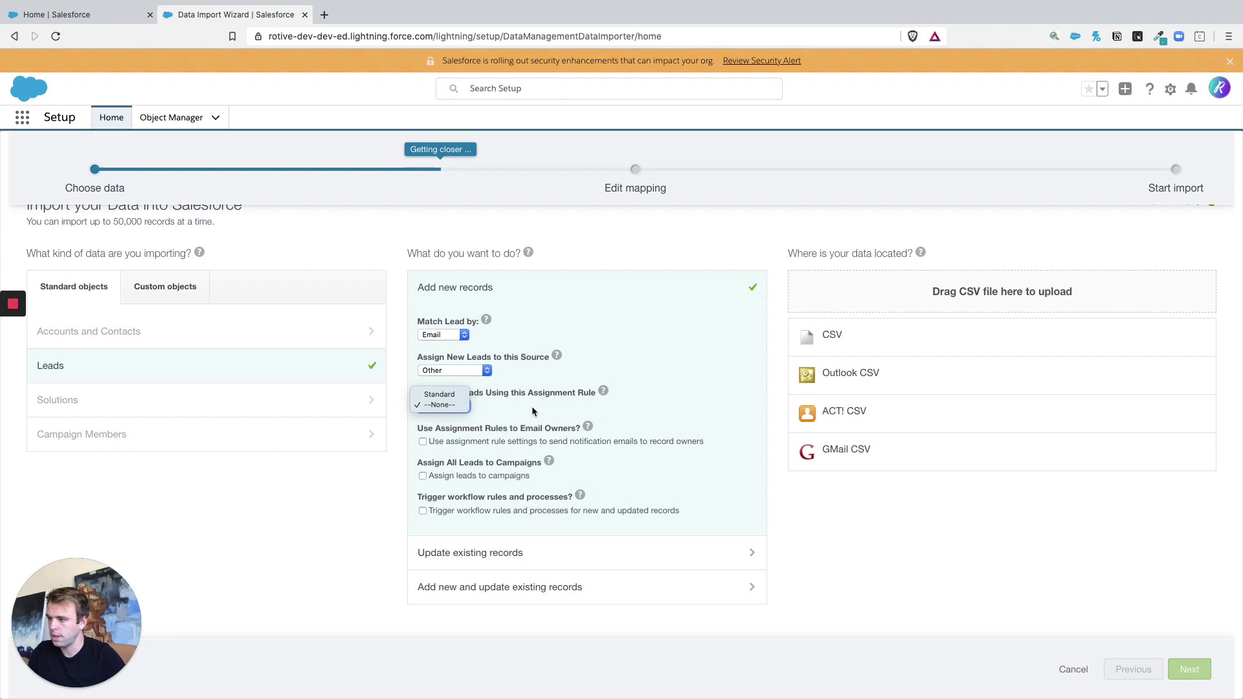
pyautogui.click(636, 410)
pyautogui.moveTo(586, 427)
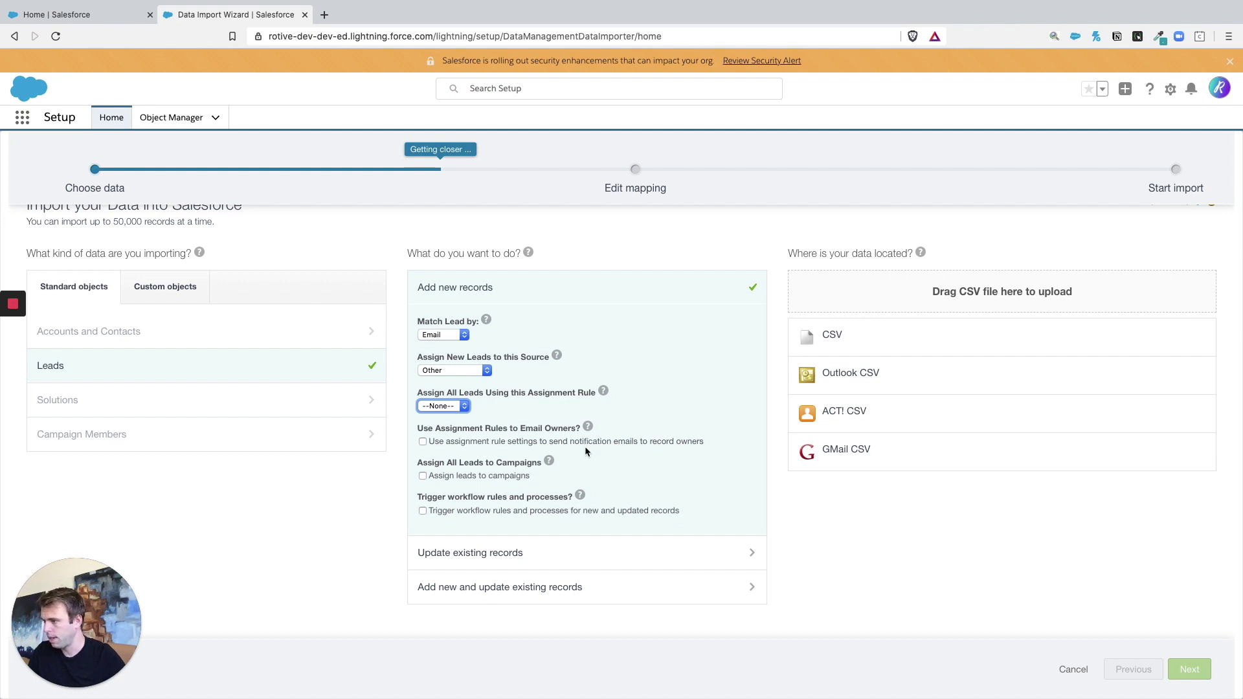
pyautogui.moveTo(611, 407)
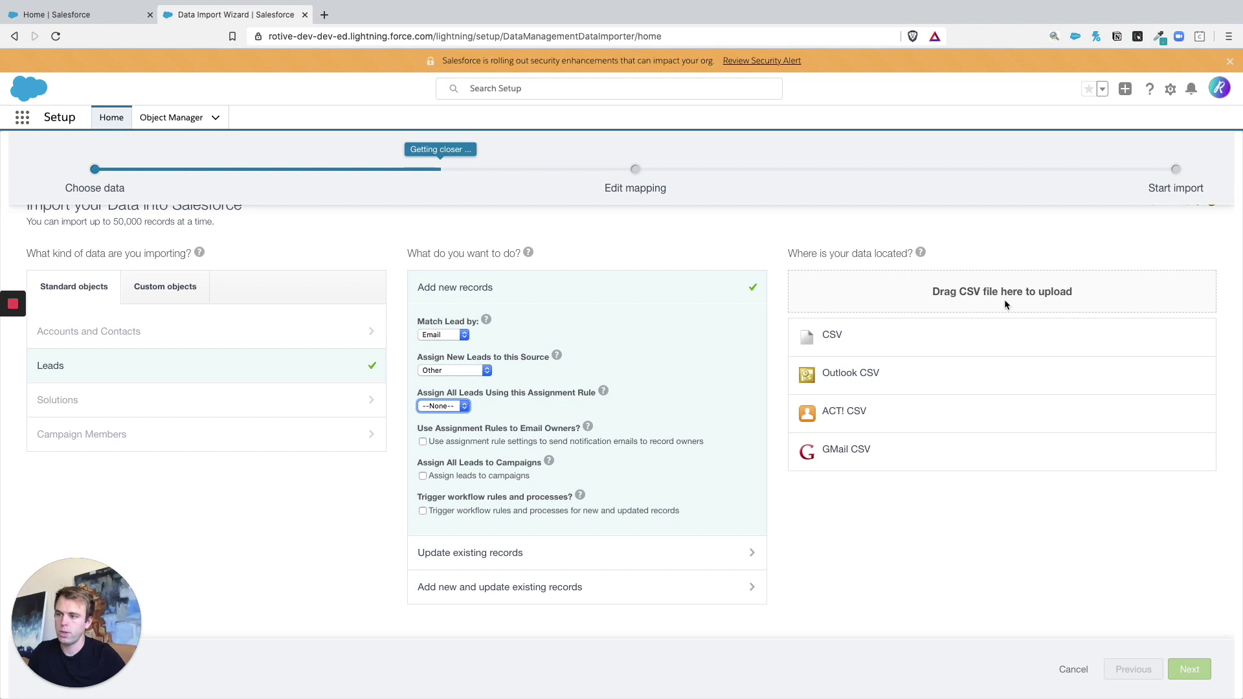
# Upload prospects.csv as the CSV data source and advance to Edit mapping
pyautogui.click(839, 332)
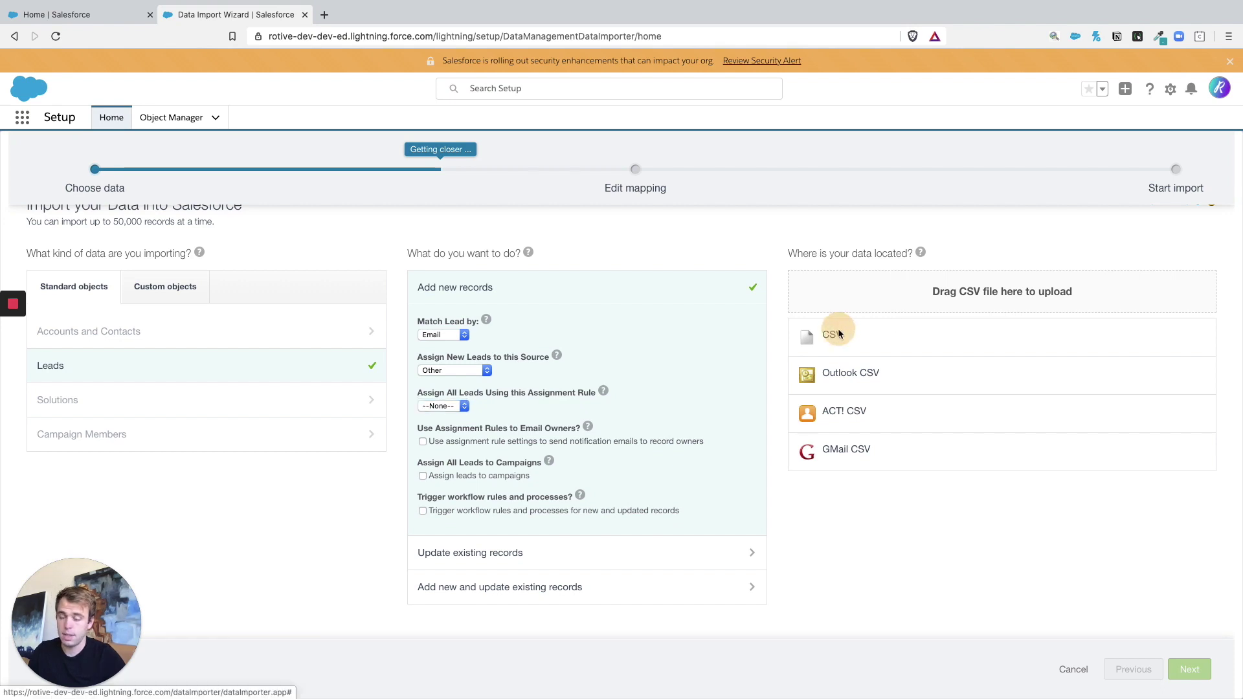
pyautogui.click(837, 400)
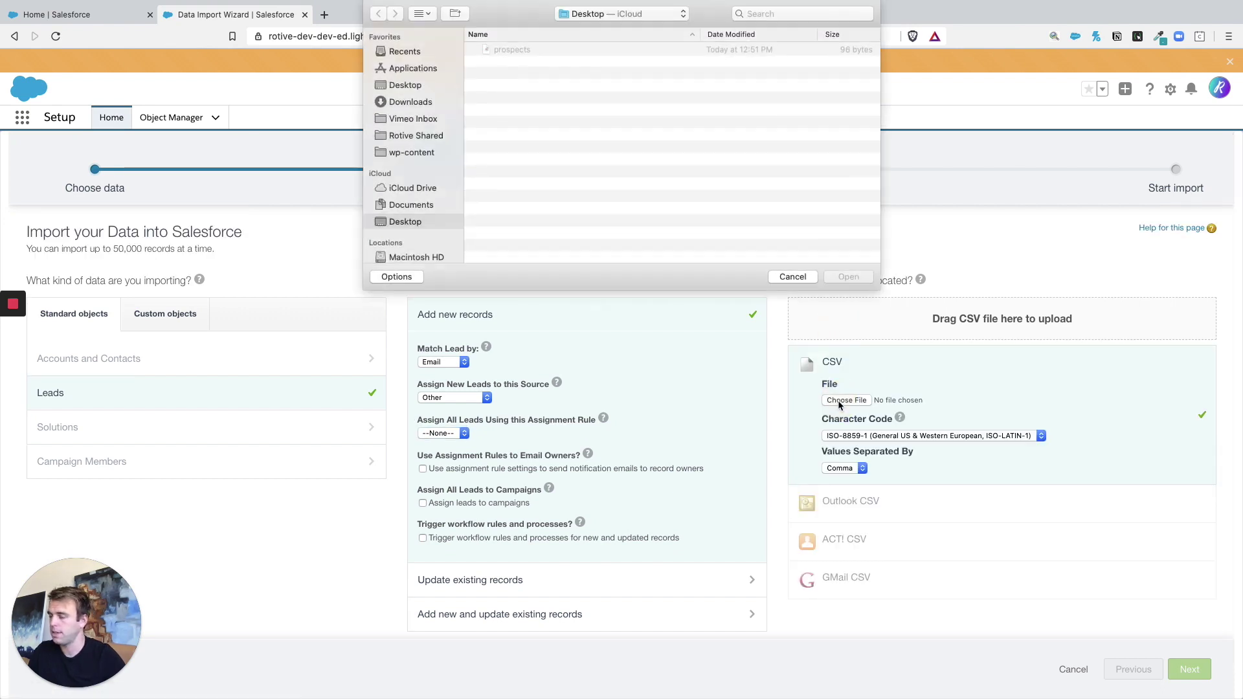
pyautogui.click(561, 49)
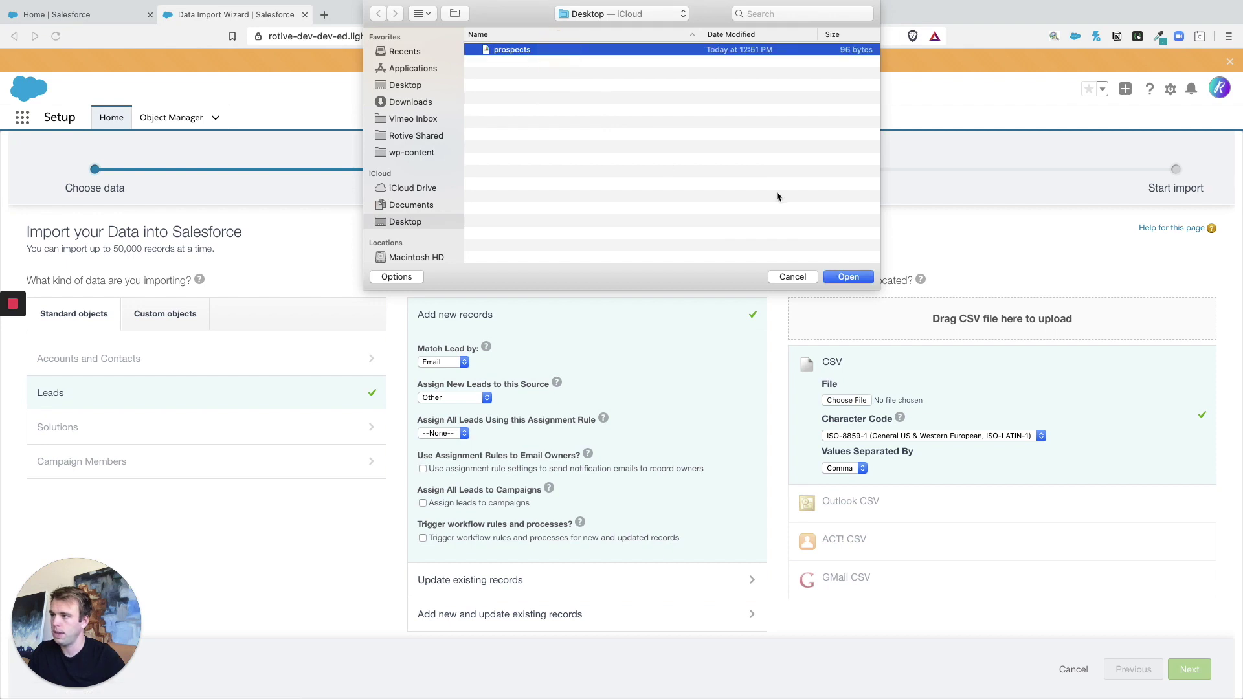
pyautogui.click(847, 277)
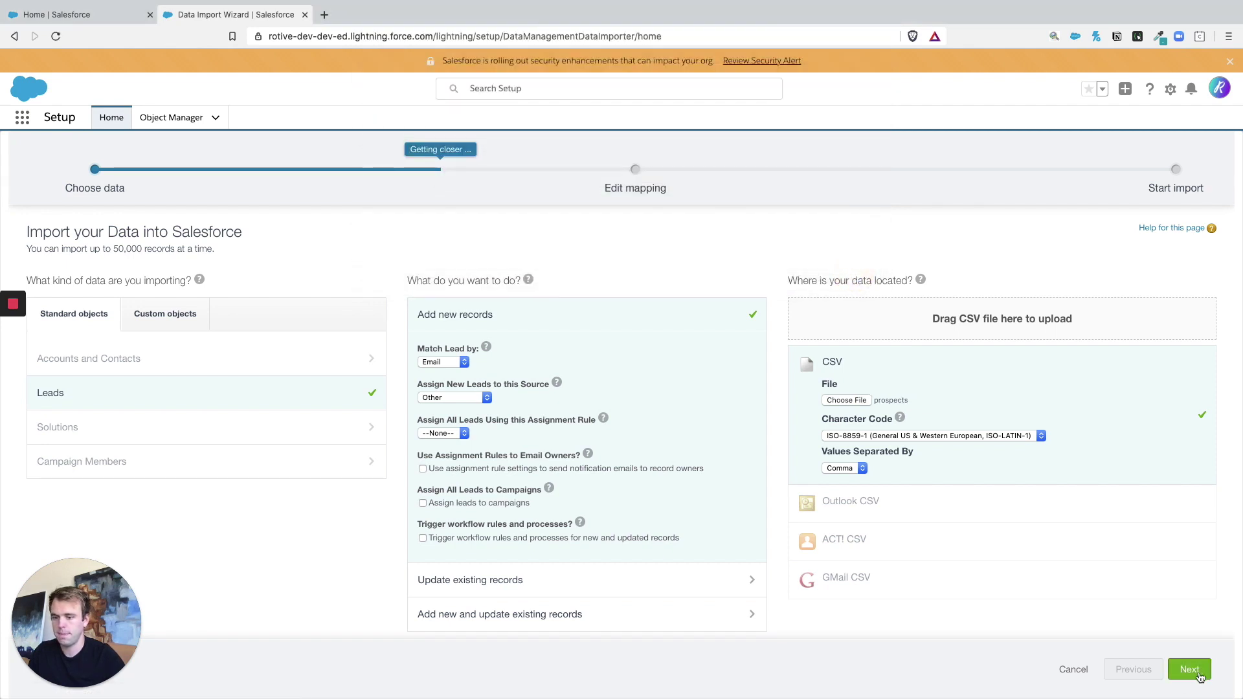
pyautogui.click(1190, 670)
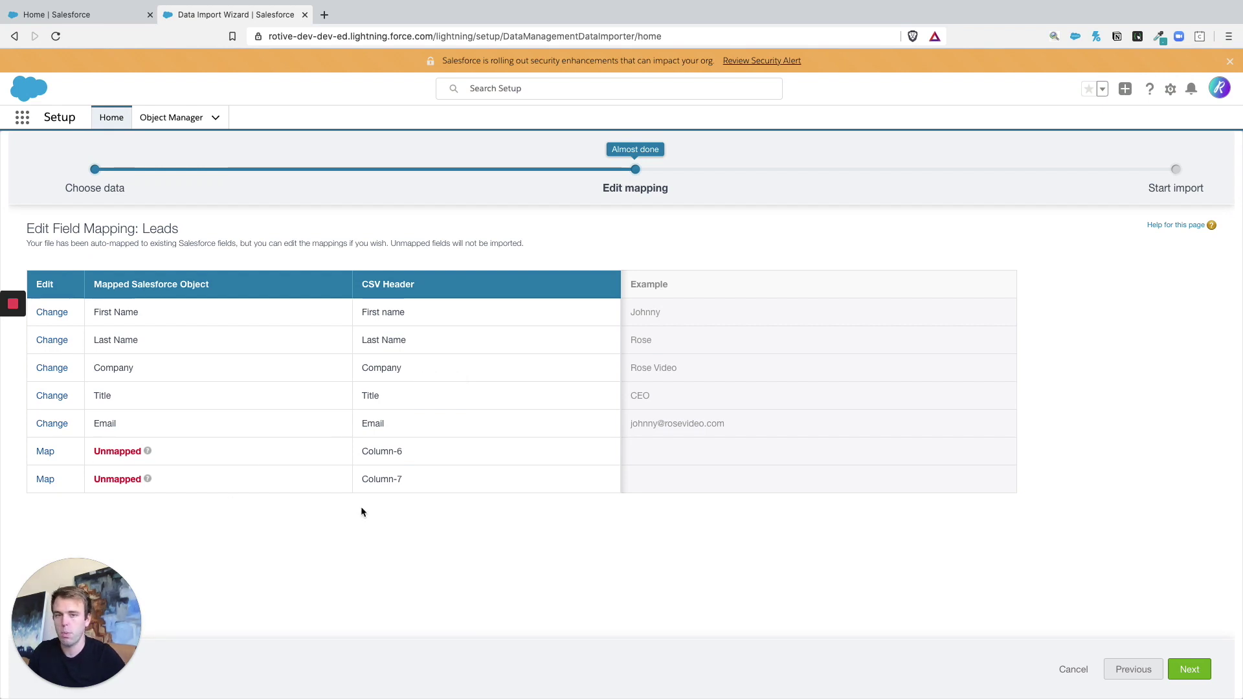
# Leave Column-6 unmapped and continue to Review & Start Import with 5 mapped, 2 unmapped fields
pyautogui.click(45, 455)
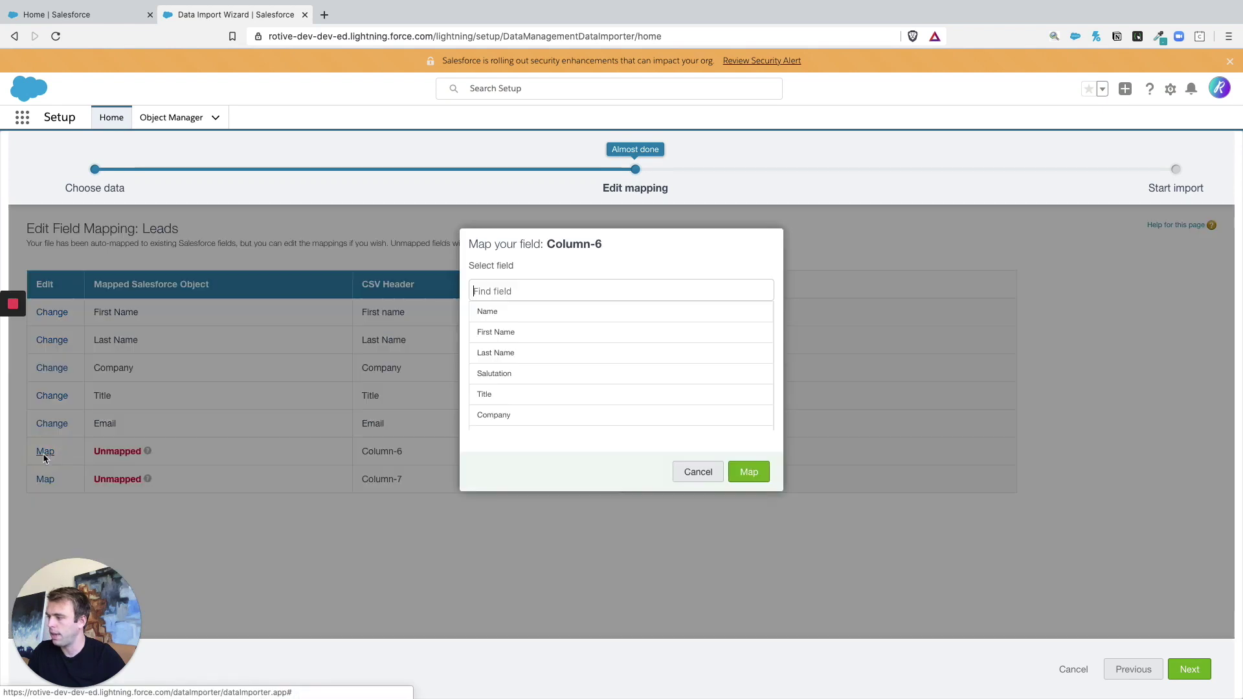
pyautogui.scroll(-5, 590, 364)
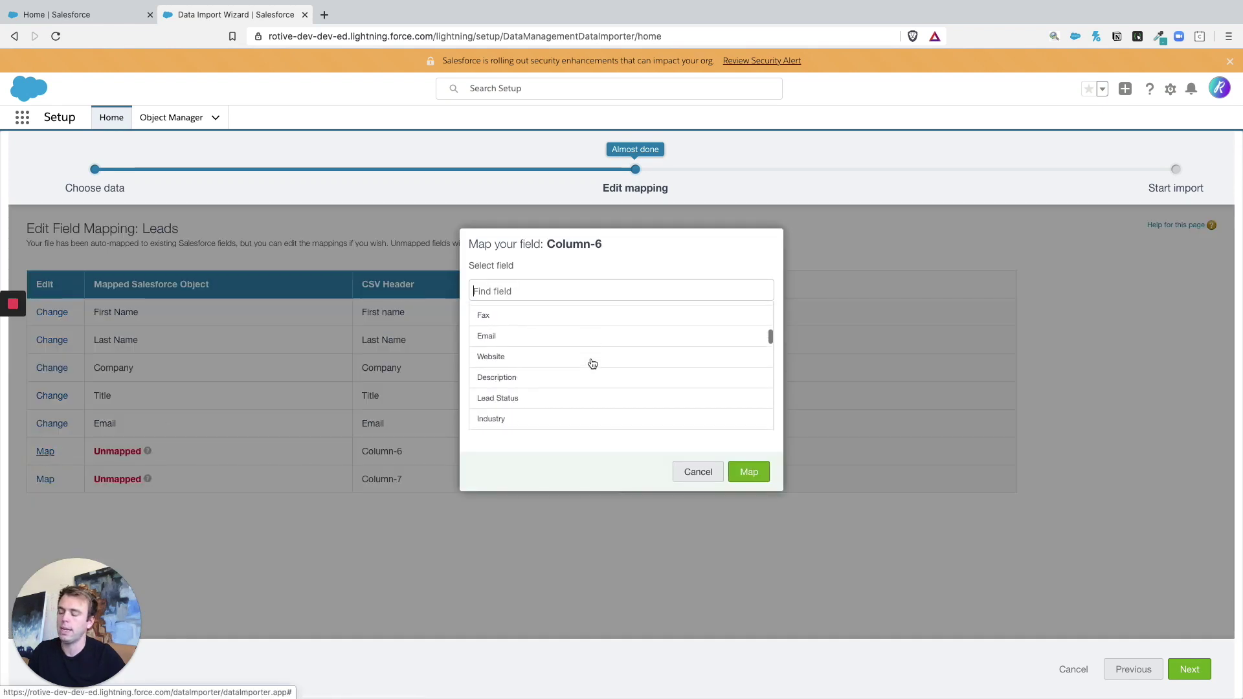
pyautogui.scroll(-15, 592, 364)
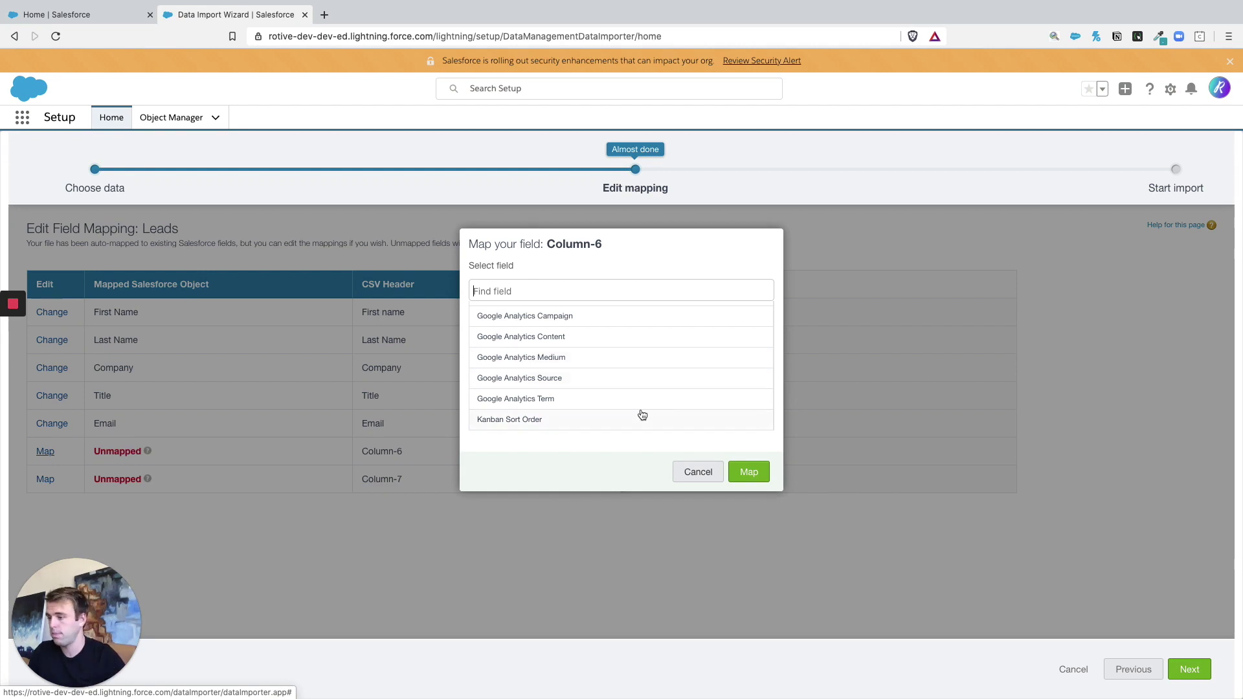
pyautogui.click(699, 470)
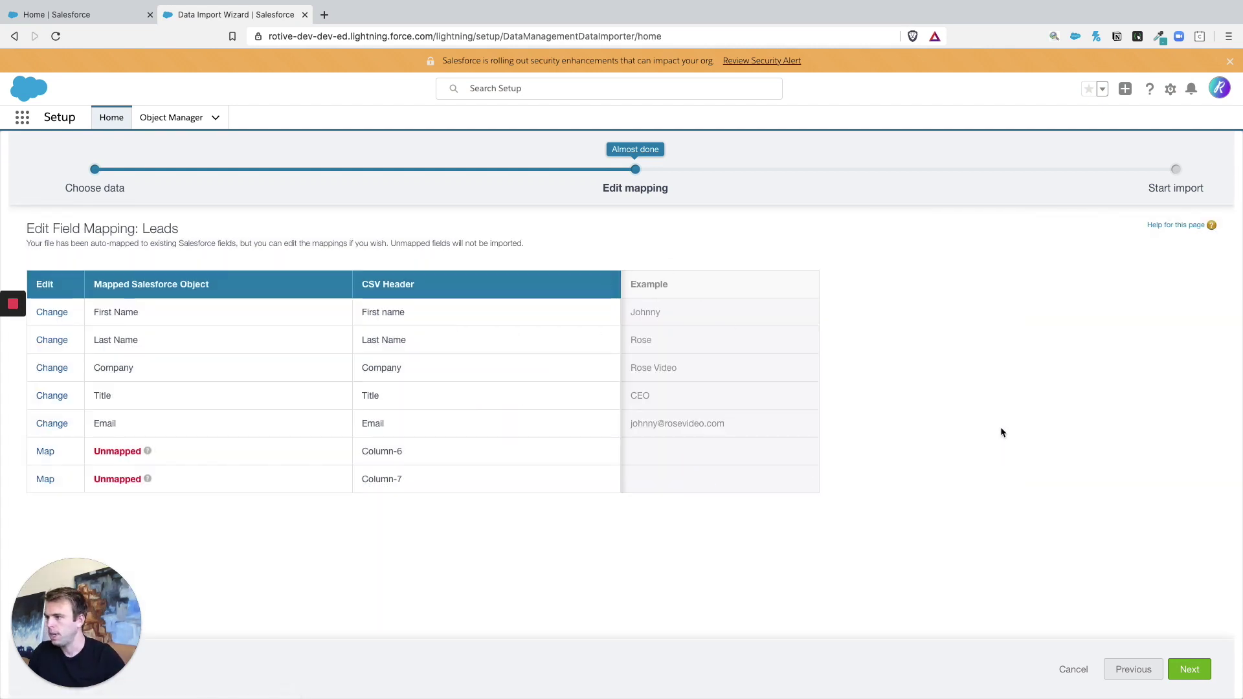
pyautogui.click(1187, 670)
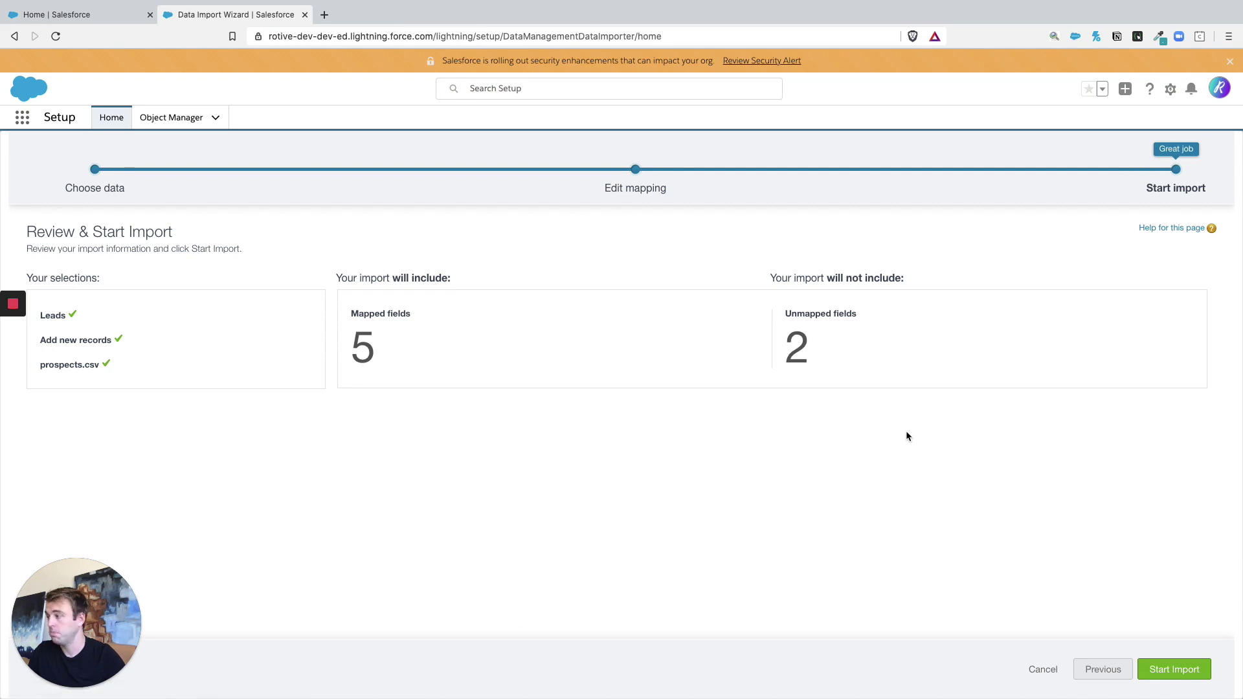
# Start the Leads import and confirm to view its Bulk Data Load Jobs page
pyautogui.click(1174, 670)
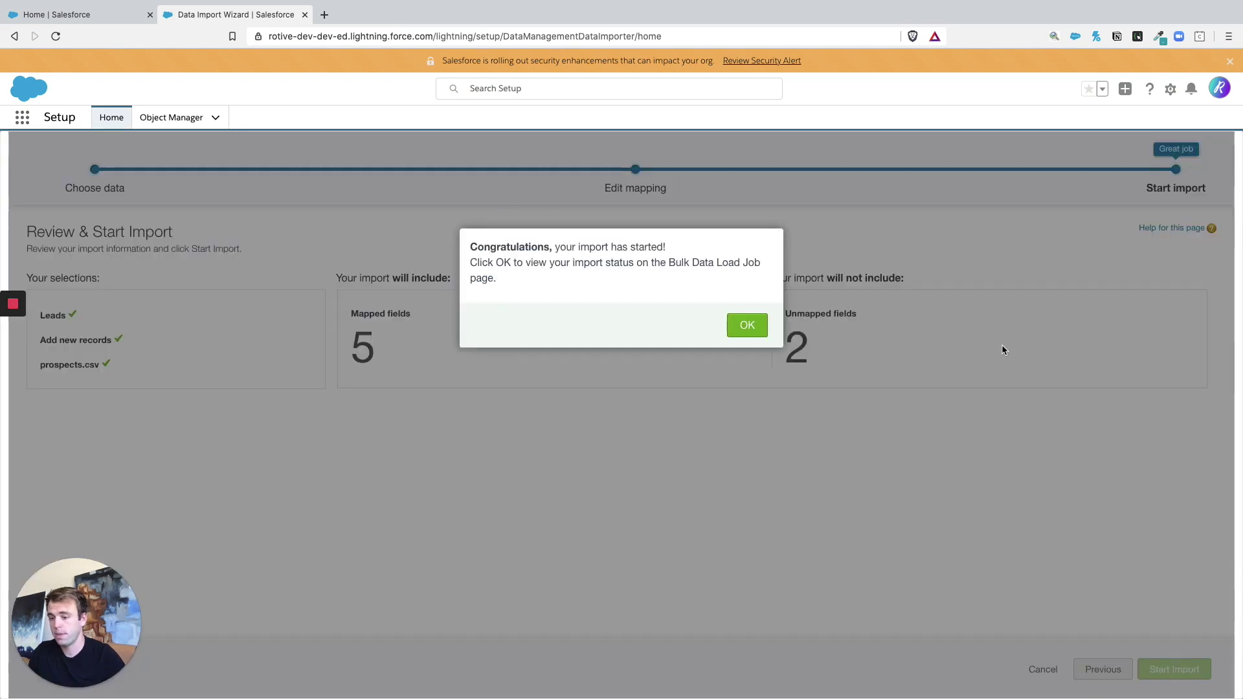
pyautogui.click(746, 327)
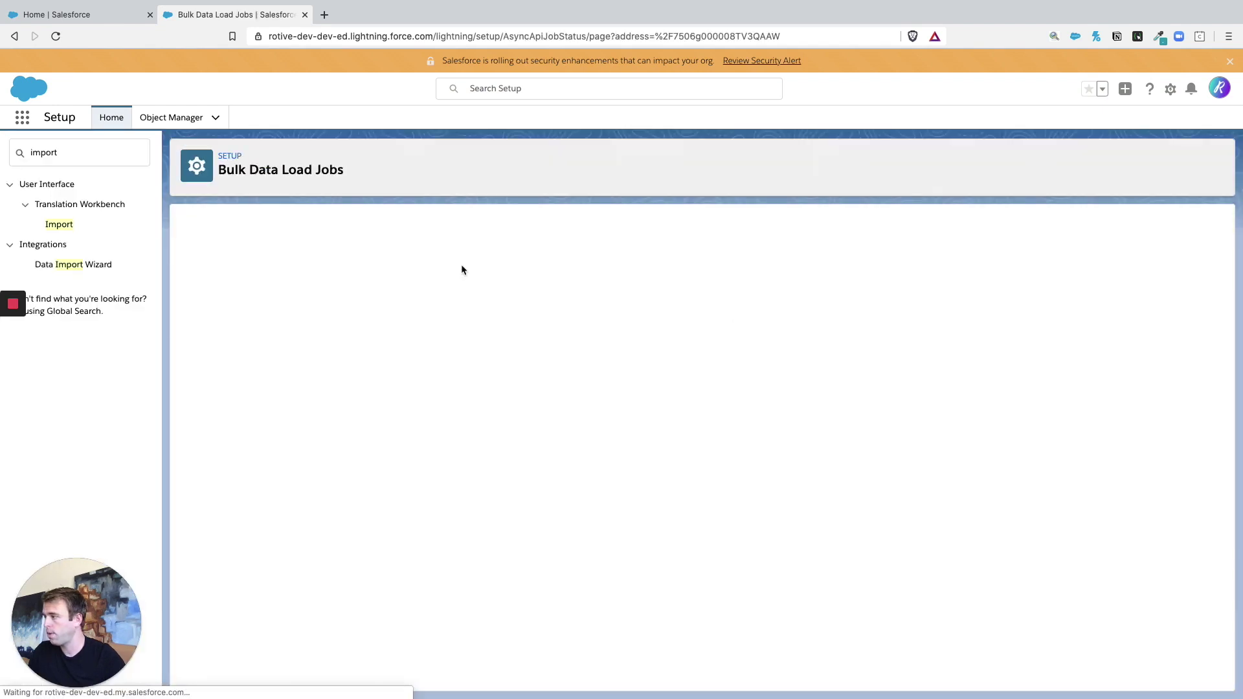